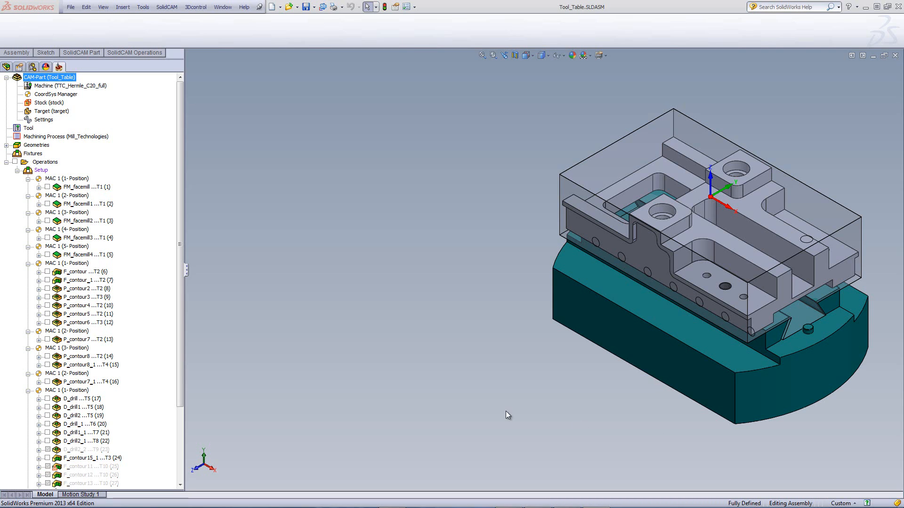
Open the part tool table's import from the TOOLTABLE library, with TAB (*.TAB) as the library type.
{"action": "double_click", "coordinate": [27, 128]}
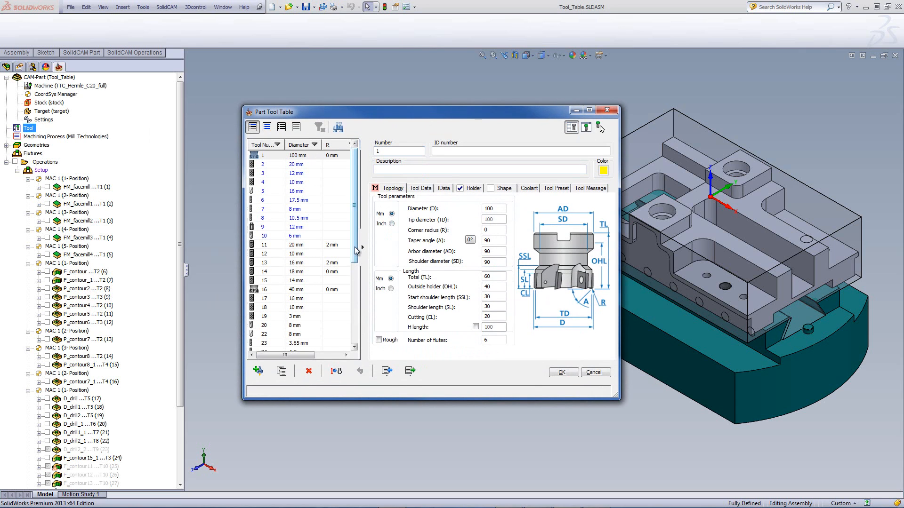
{"action": "mouse_move", "coordinate": [355, 247]}
{"action": "left_mouse_down"}
{"action": "mouse_move", "coordinate": [362, 331]}
{"action": "mouse_move", "coordinate": [359, 246]}
{"action": "left_mouse_up"}
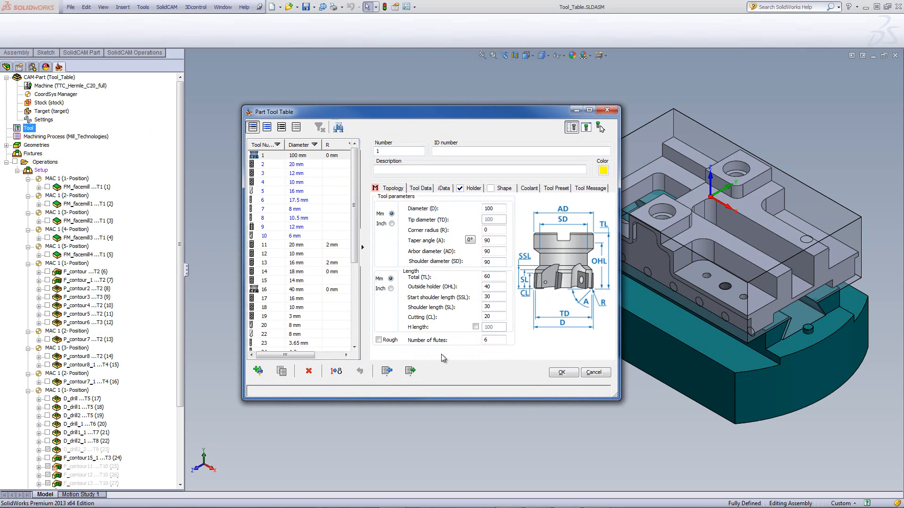
{"action": "left_click", "coordinate": [386, 371]}
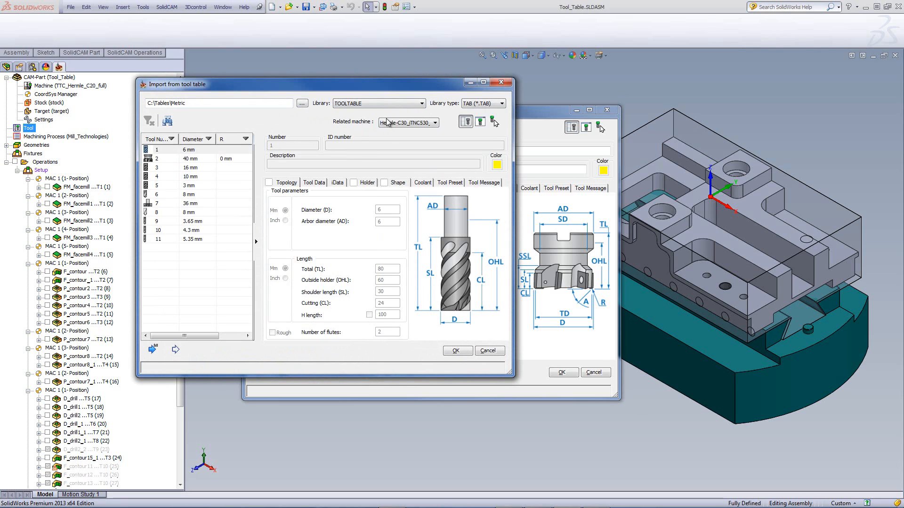
{"action": "left_click", "coordinate": [405, 104]}
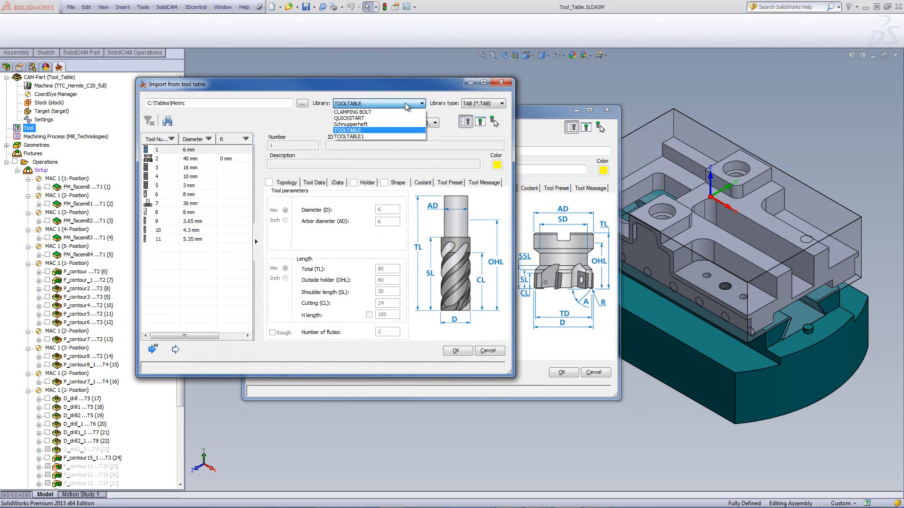
{"action": "left_click", "coordinate": [383, 131]}
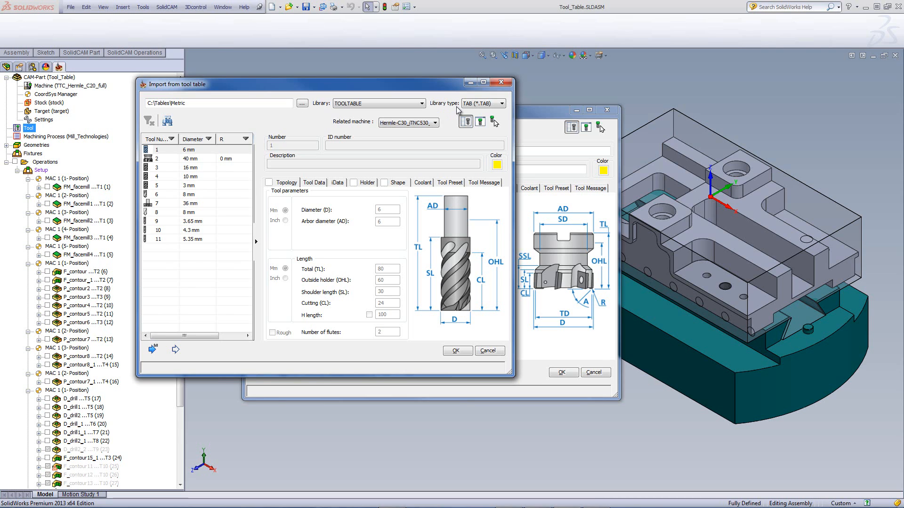
{"action": "left_click", "coordinate": [485, 106]}
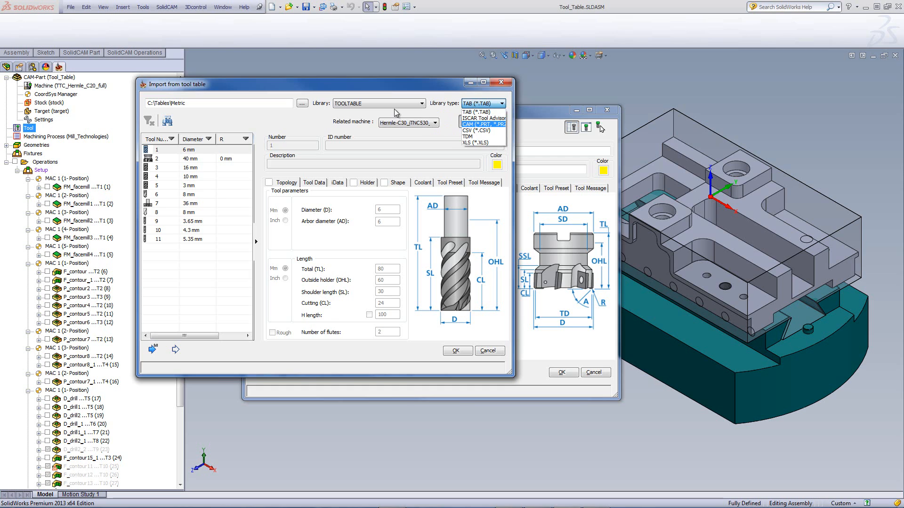
{"action": "left_click", "coordinate": [479, 113]}
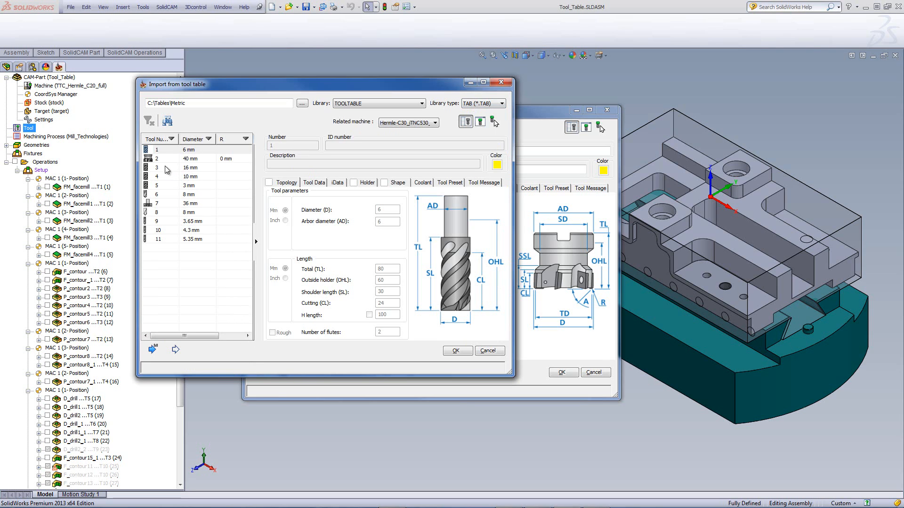
Import the 6 mm tool number 1 from the TOOLTABLE library into the part tool table.
{"action": "left_click", "coordinate": [190, 151]}
{"action": "left_click", "coordinate": [456, 351]}
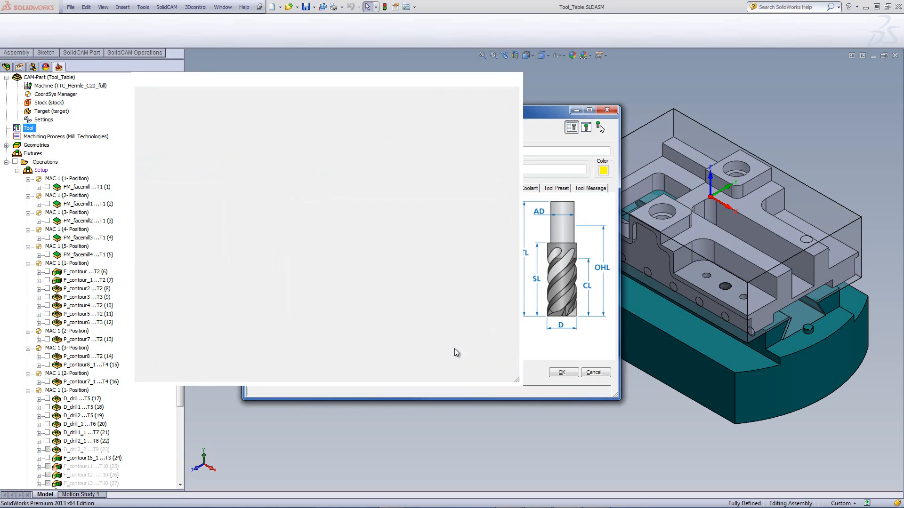
{"action": "left_click_drag", "start_coordinate": [354, 331], "coordinate": [357, 294]}
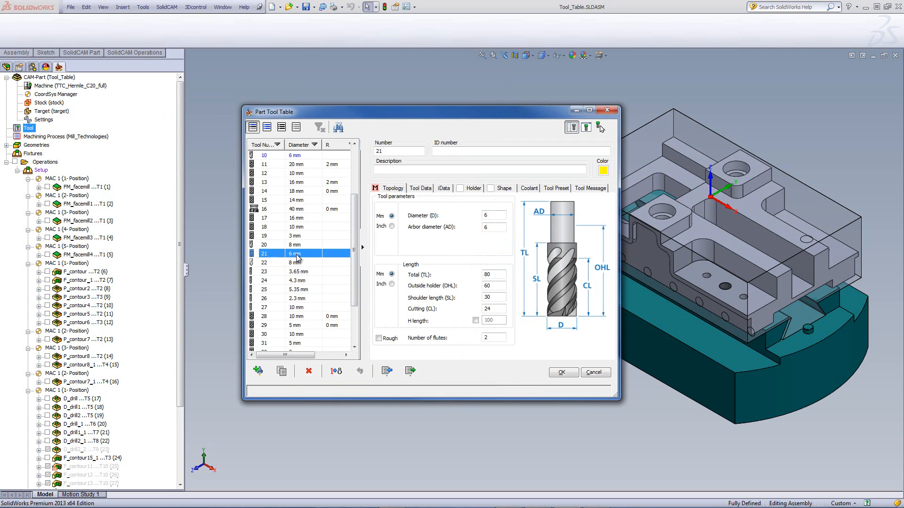
Import the 6 mm end mill, 36 mm slot mill and 5.35 mm drill together from TOOLTABLE into the part tool table.
{"action": "left_click", "coordinate": [385, 372]}
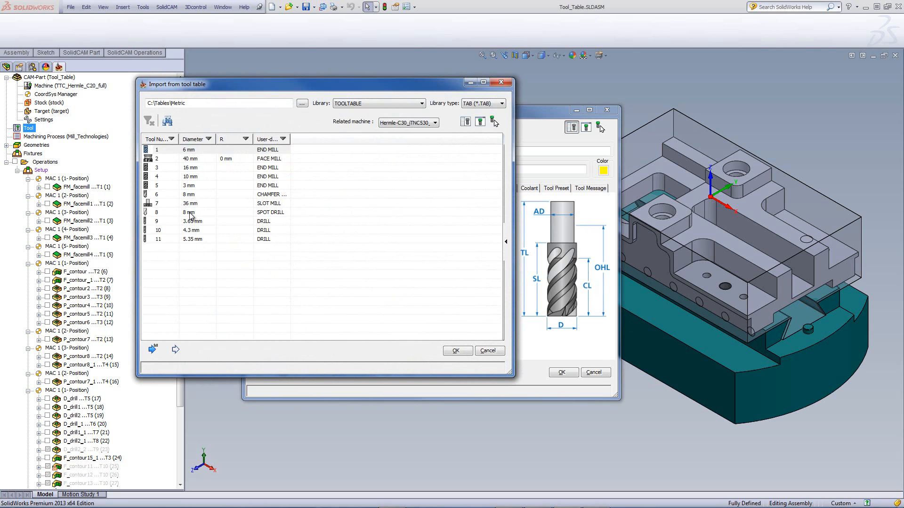
{"action": "left_click", "coordinate": [158, 150]}
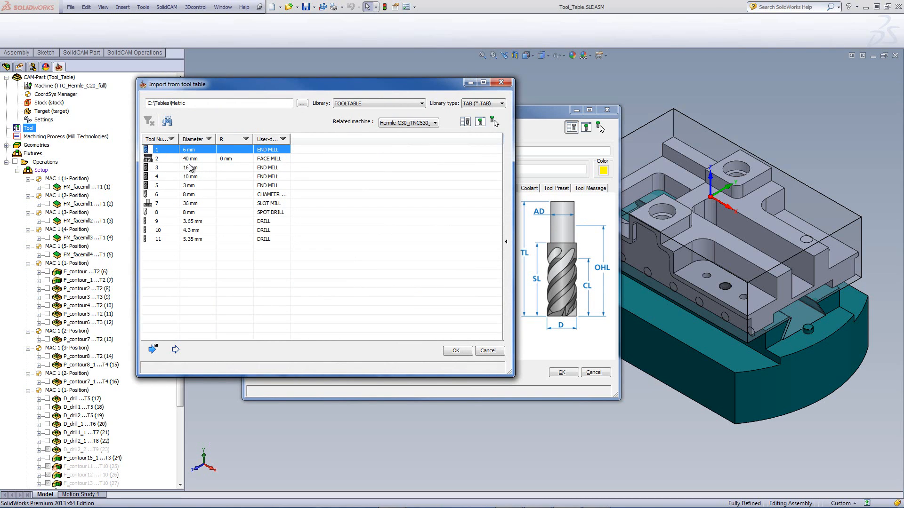
{"action": "left_click", "coordinate": [171, 203], "text": "ctrl"}
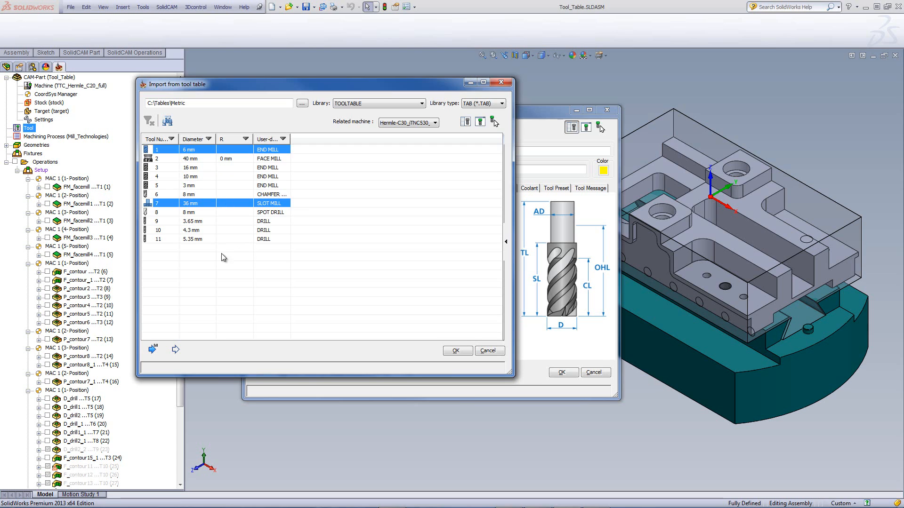
{"action": "left_click", "coordinate": [191, 240], "text": "ctrl"}
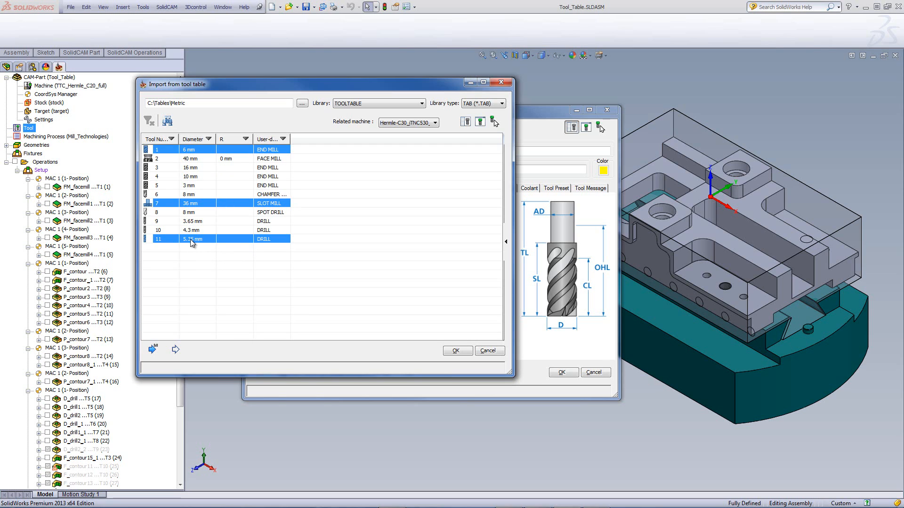
{"action": "right_click", "coordinate": [190, 239]}
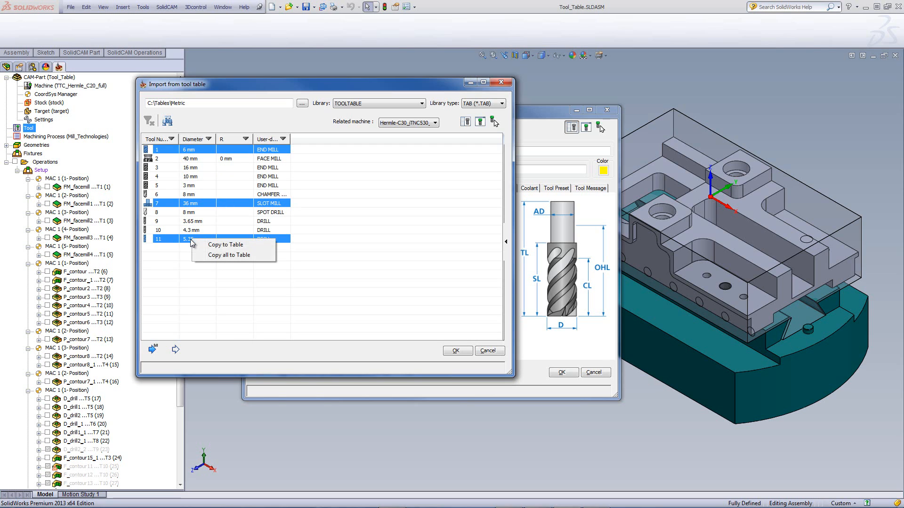
{"action": "left_click", "coordinate": [228, 245]}
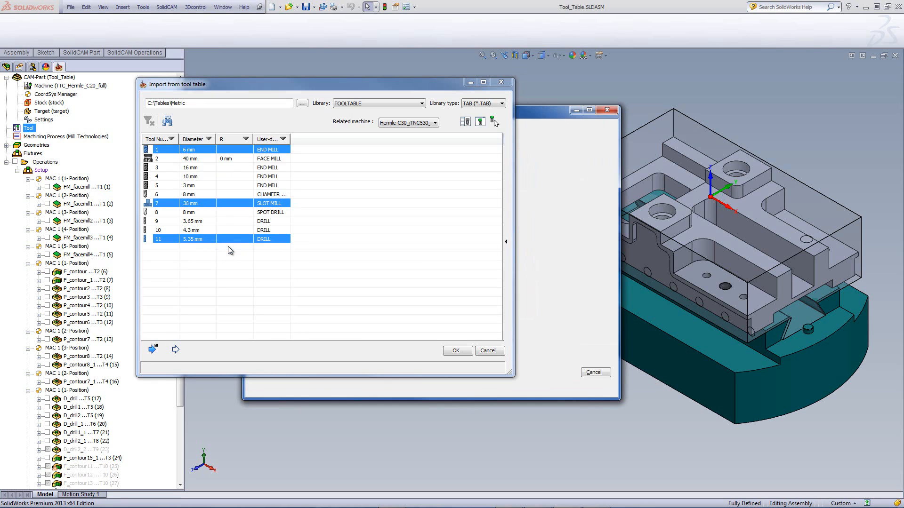
{"action": "left_click", "coordinate": [457, 351]}
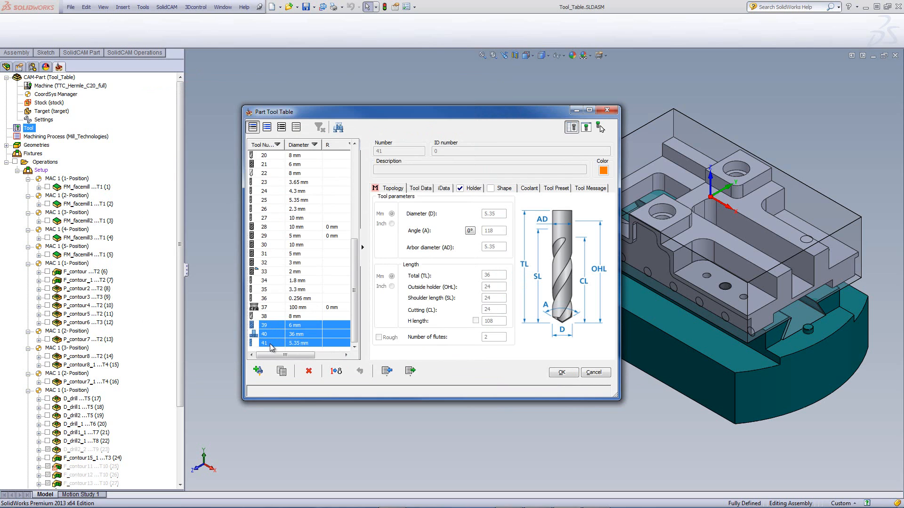
Copy all tools of the TOOLTABLE library into the part tool table and check the added entries.
{"action": "left_click", "coordinate": [385, 372]}
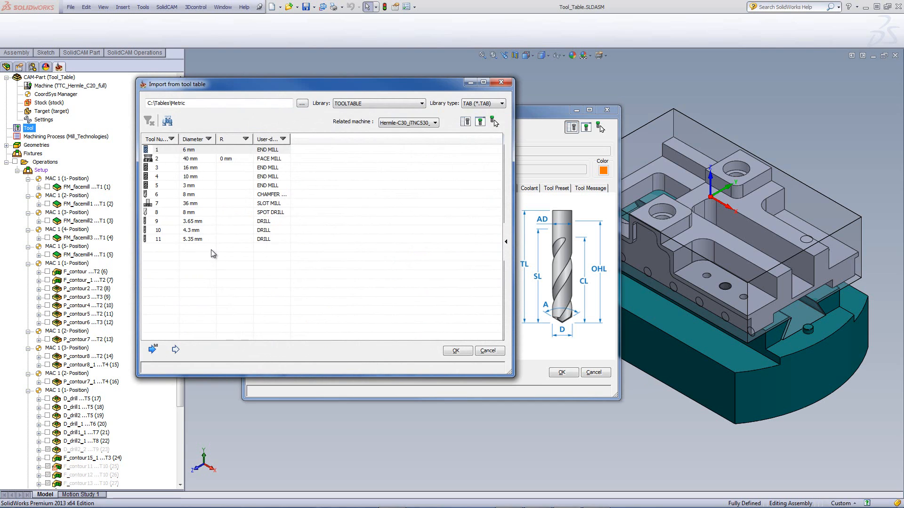
{"action": "right_click", "coordinate": [195, 153]}
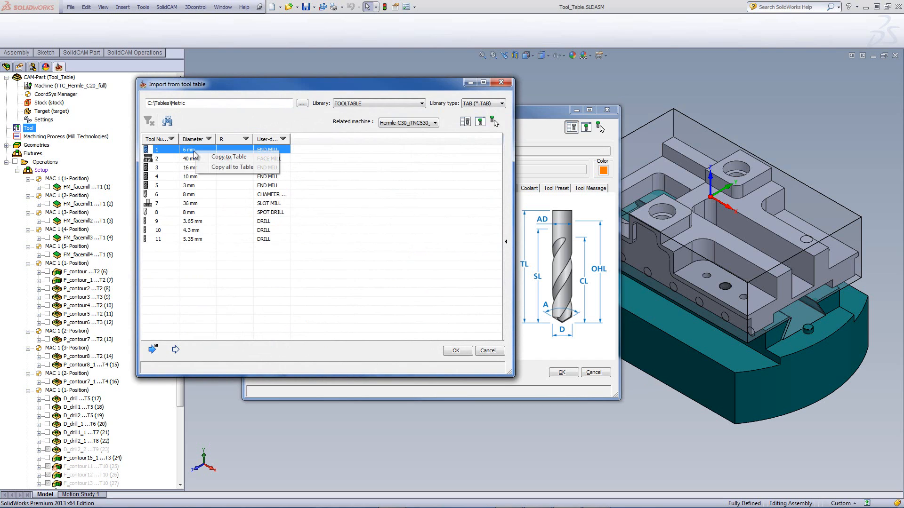
{"action": "left_click", "coordinate": [228, 168]}
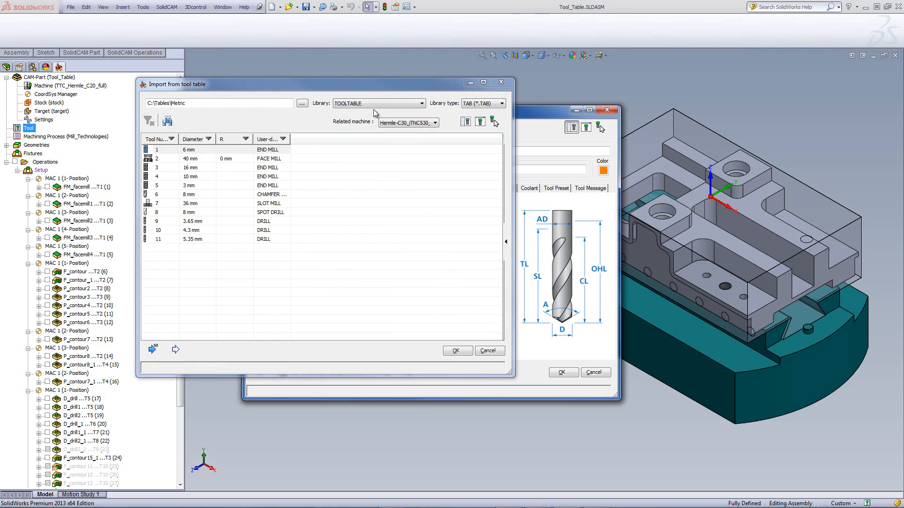
{"action": "left_click", "coordinate": [395, 108]}
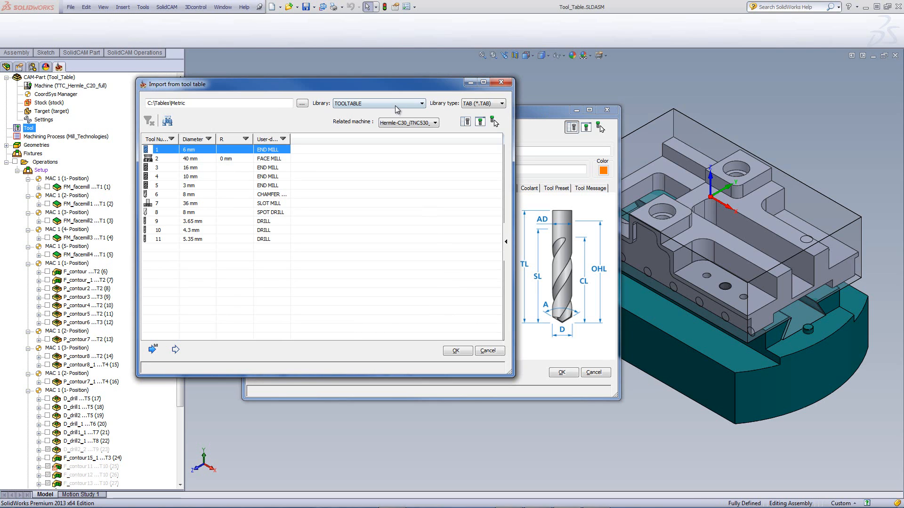
{"action": "left_click", "coordinate": [395, 109]}
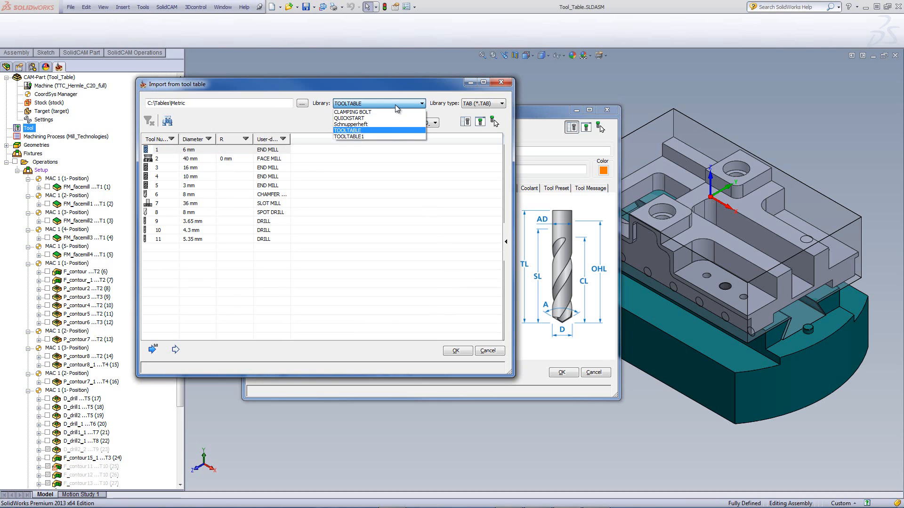
{"action": "left_click", "coordinate": [379, 195]}
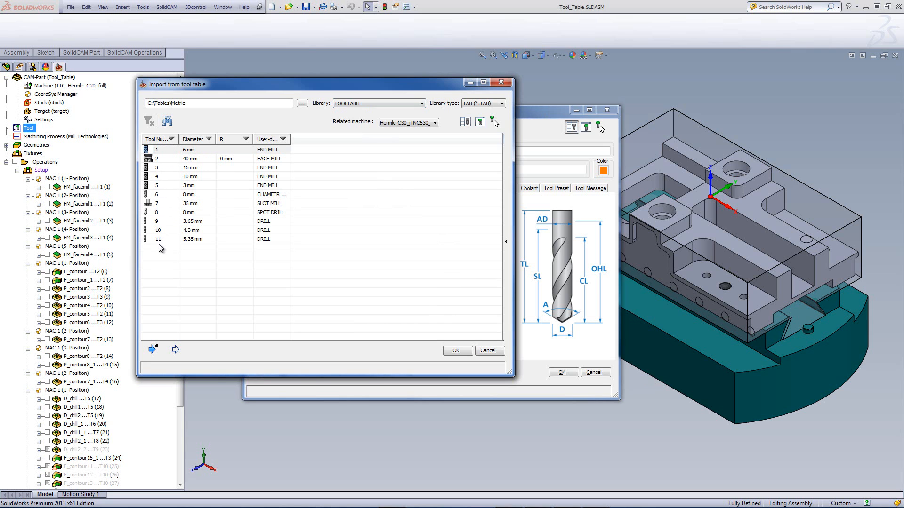
{"action": "left_click", "coordinate": [452, 351]}
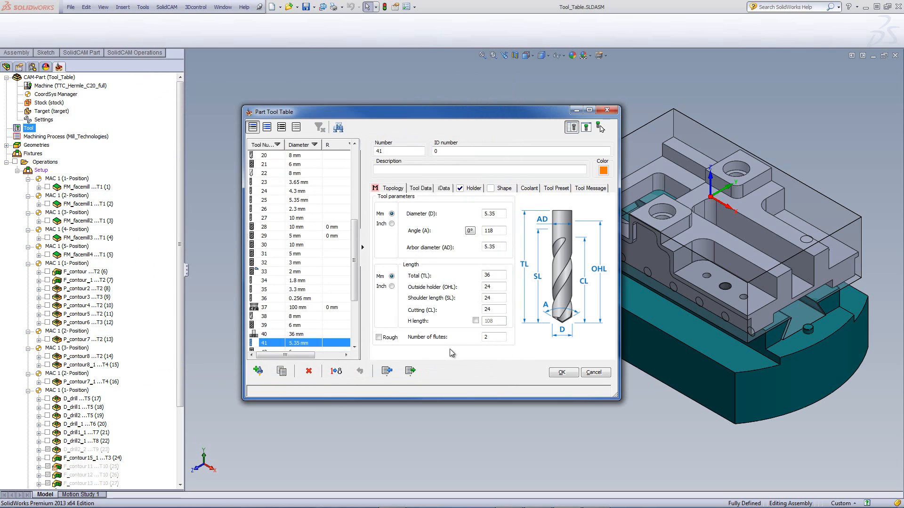
{"action": "left_click_drag", "start_coordinate": [357, 259], "coordinate": [356, 303]}
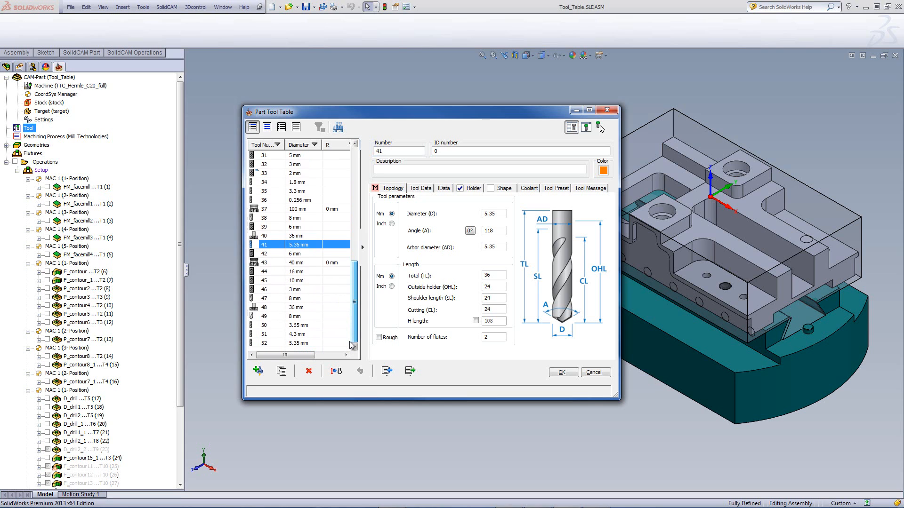
{"action": "left_click_drag", "start_coordinate": [350, 342], "coordinate": [356, 289]}
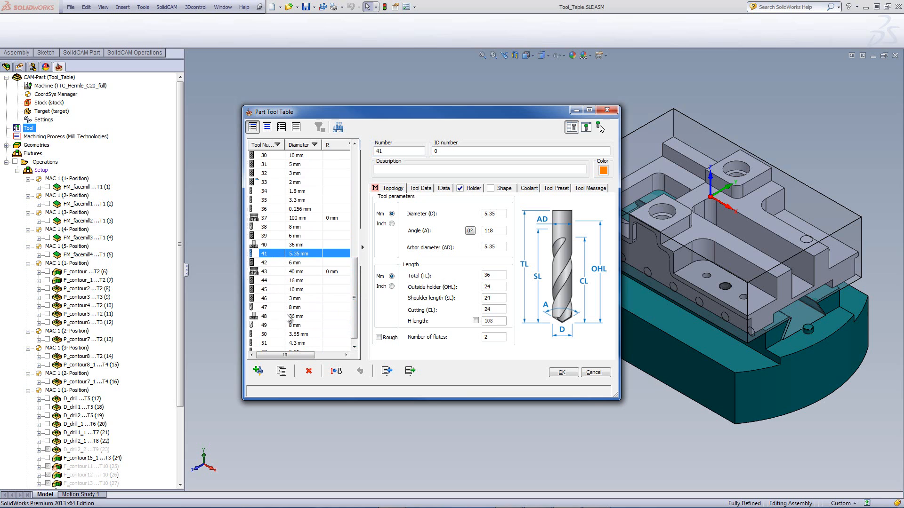
{"action": "left_click_drag", "start_coordinate": [353, 296], "coordinate": [357, 319]}
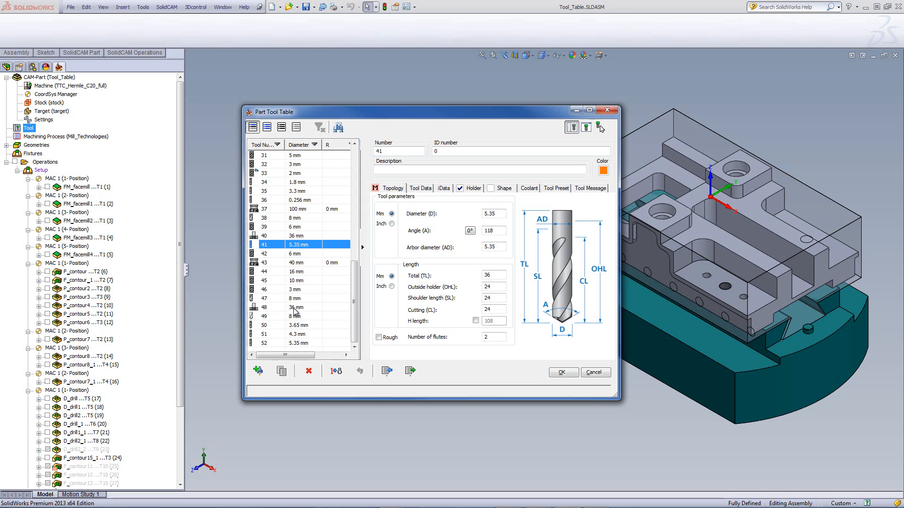
Close the part tool table without saving the imported tools.
{"action": "left_click", "coordinate": [551, 85]}
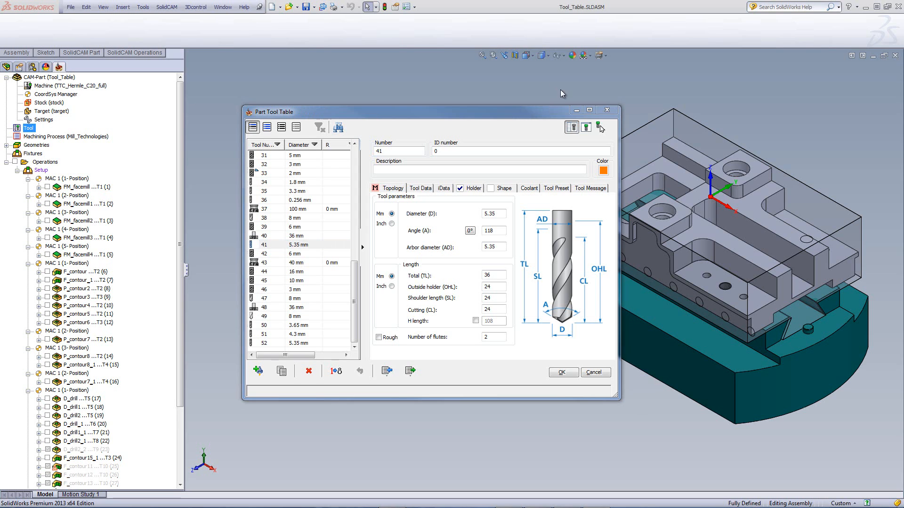
{"action": "left_click", "coordinate": [606, 111]}
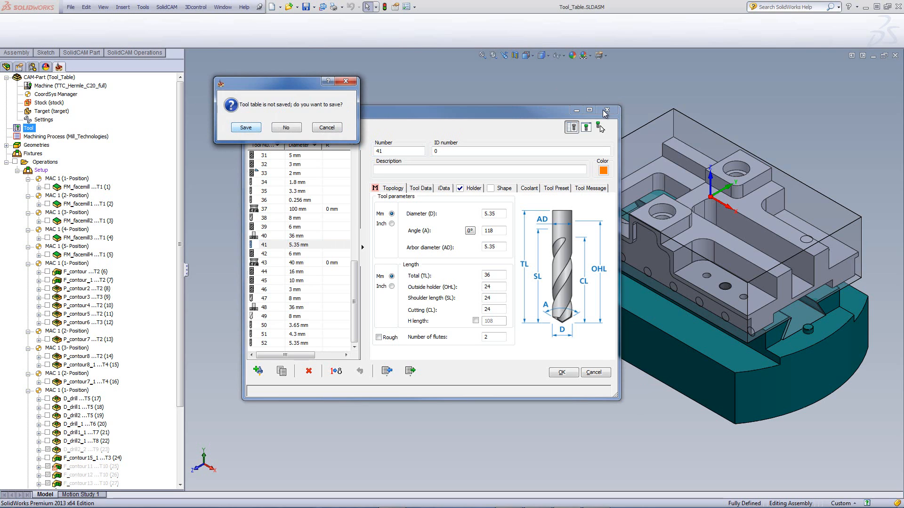
{"action": "left_click", "coordinate": [286, 128]}
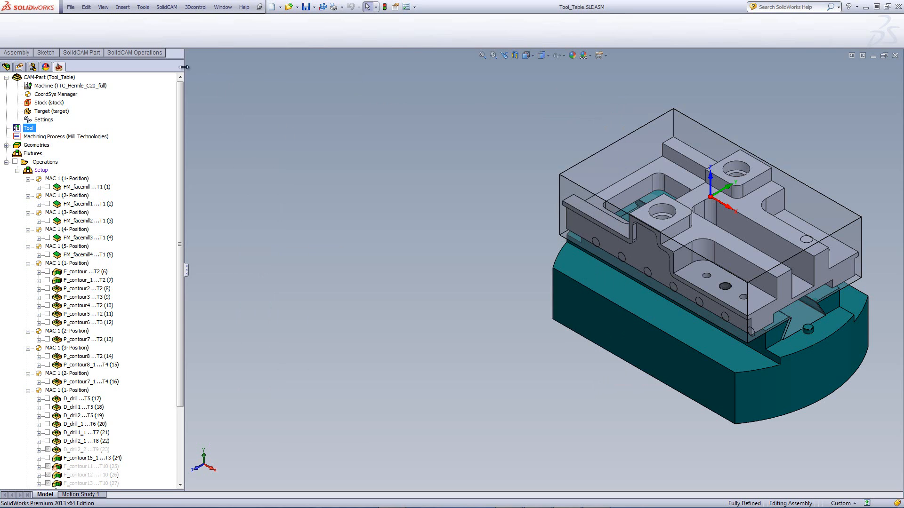
Enable importing tools with tool positioning in the tool settings of the SolidCAM settings.
{"action": "left_click", "coordinate": [167, 7]}
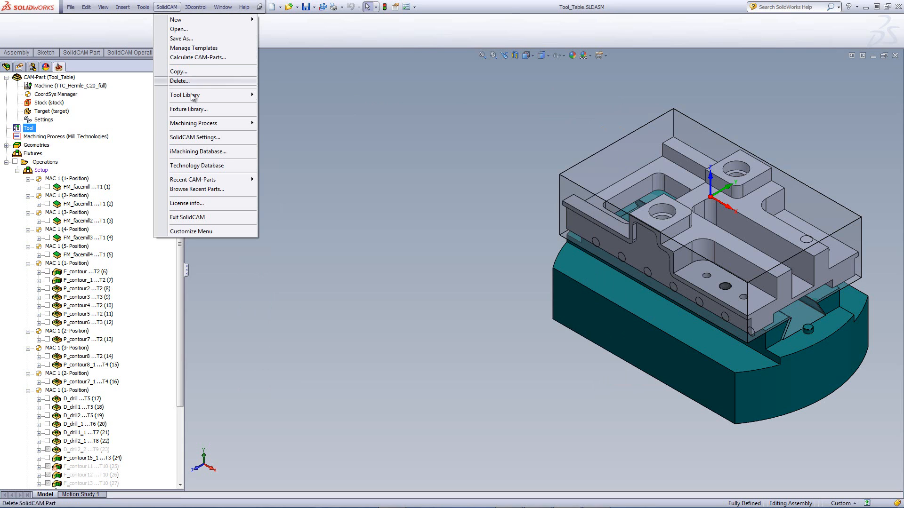
{"action": "left_click", "coordinate": [190, 137]}
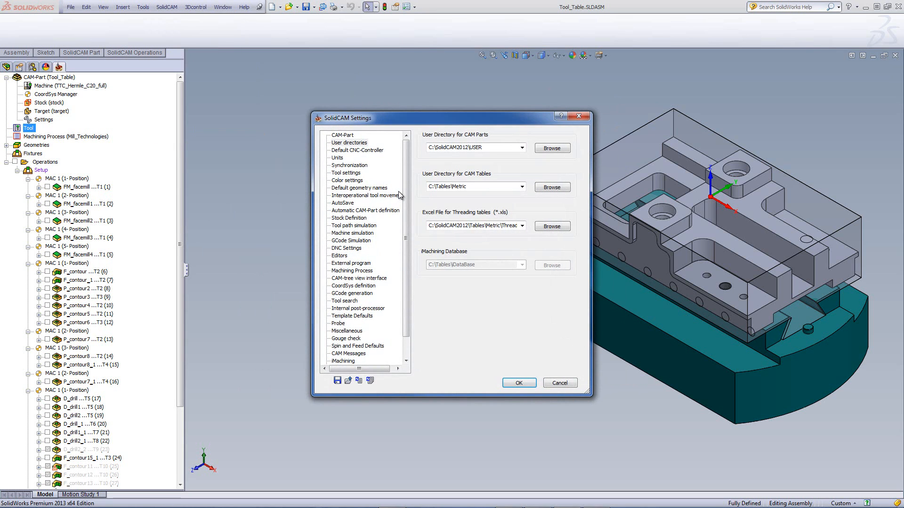
{"action": "left_click", "coordinate": [341, 174]}
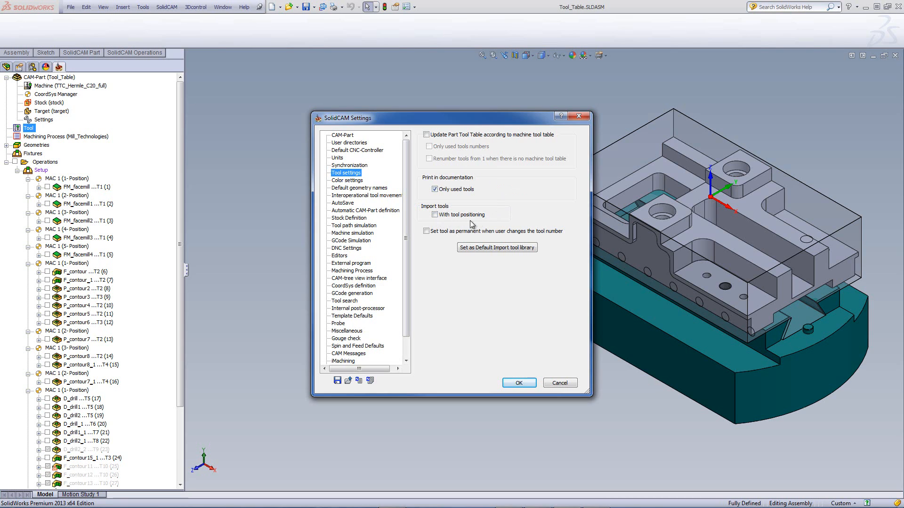
{"action": "left_click", "coordinate": [435, 216]}
{"action": "left_click", "coordinate": [524, 385]}
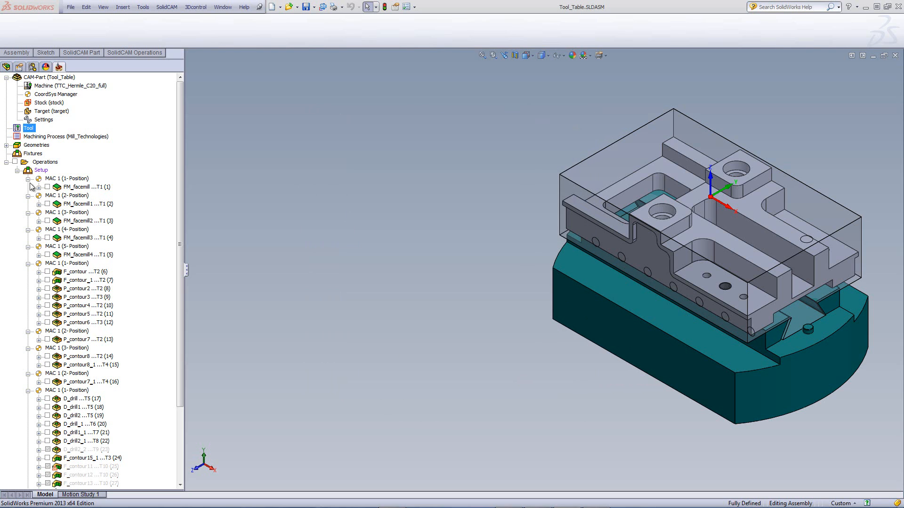
Copy all TOOLTABLE library tools into the part tool table, accepting new numbers for every tool whose number already exists.
{"action": "double_click", "coordinate": [29, 128]}
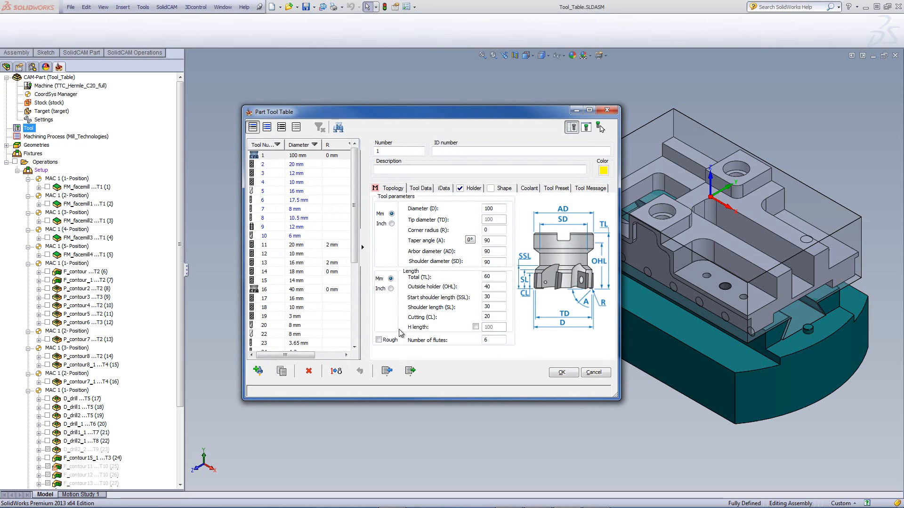
{"action": "left_click", "coordinate": [387, 372]}
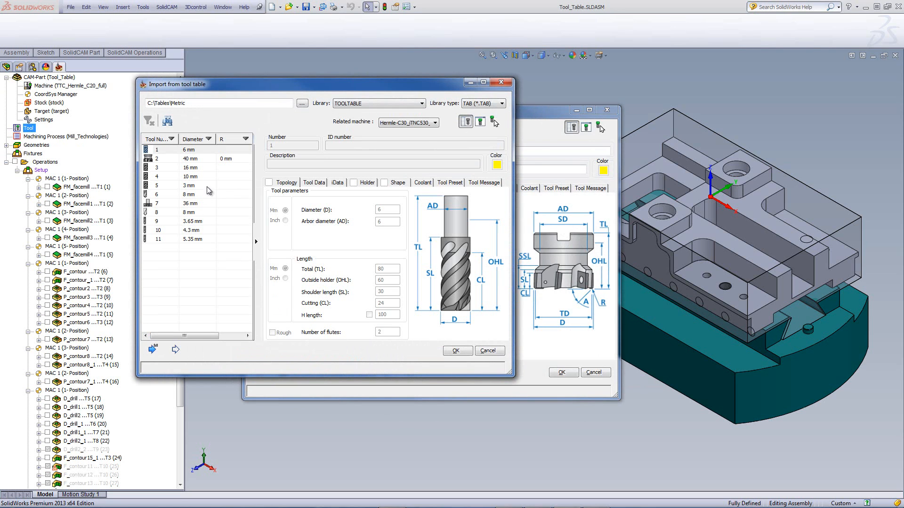
{"action": "right_click", "coordinate": [194, 150]}
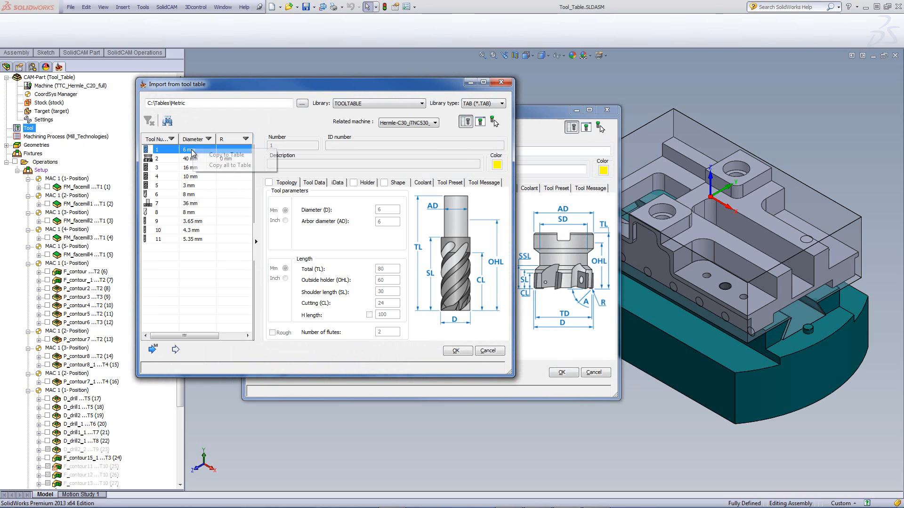
{"action": "left_click", "coordinate": [220, 165]}
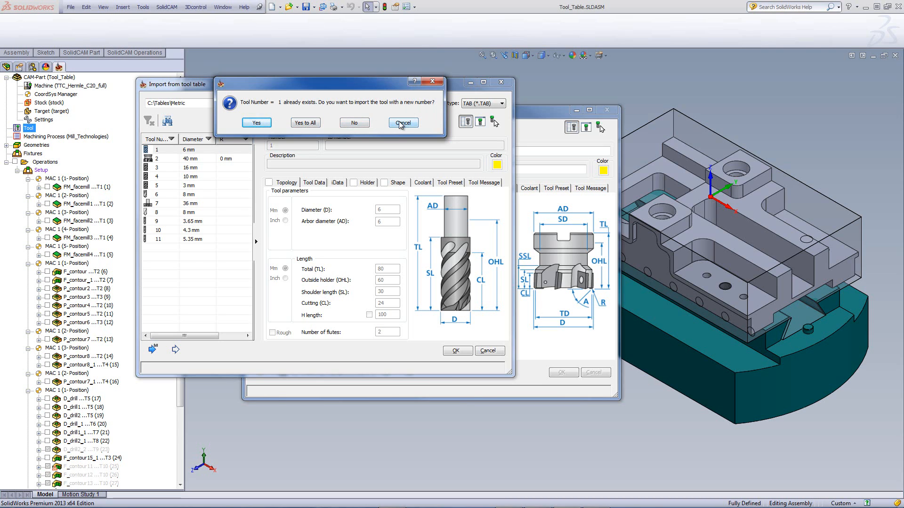
{"action": "left_click", "coordinate": [256, 123]}
{"action": "left_click", "coordinate": [353, 124]}
{"action": "left_click", "coordinate": [307, 124]}
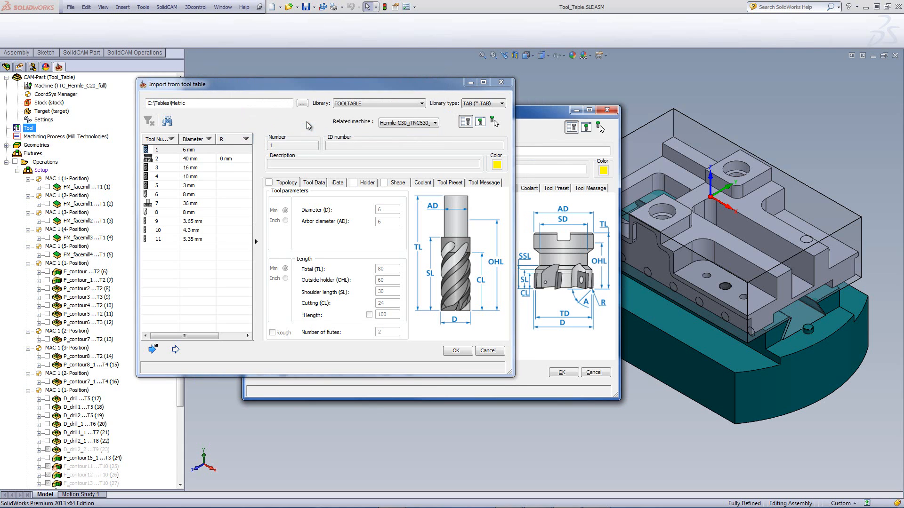
{"action": "left_click", "coordinate": [456, 351]}
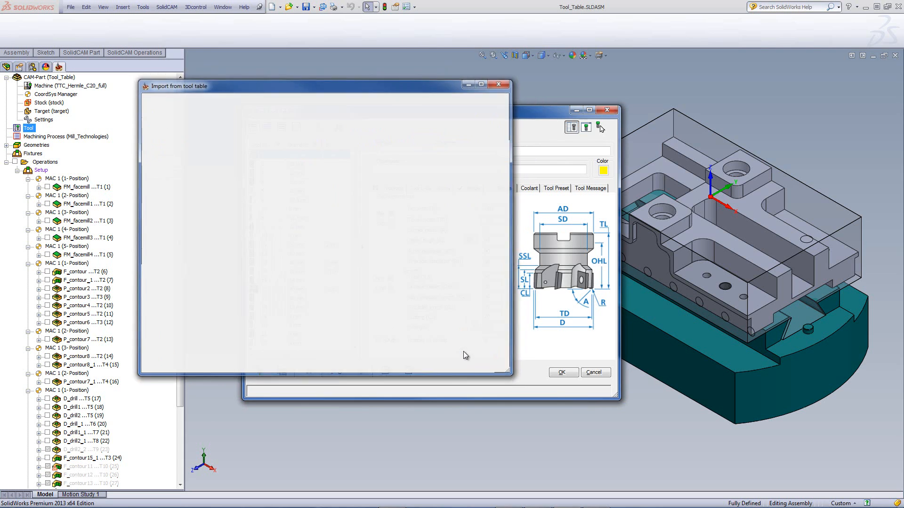
{"action": "left_click_drag", "start_coordinate": [357, 224], "coordinate": [360, 350]}
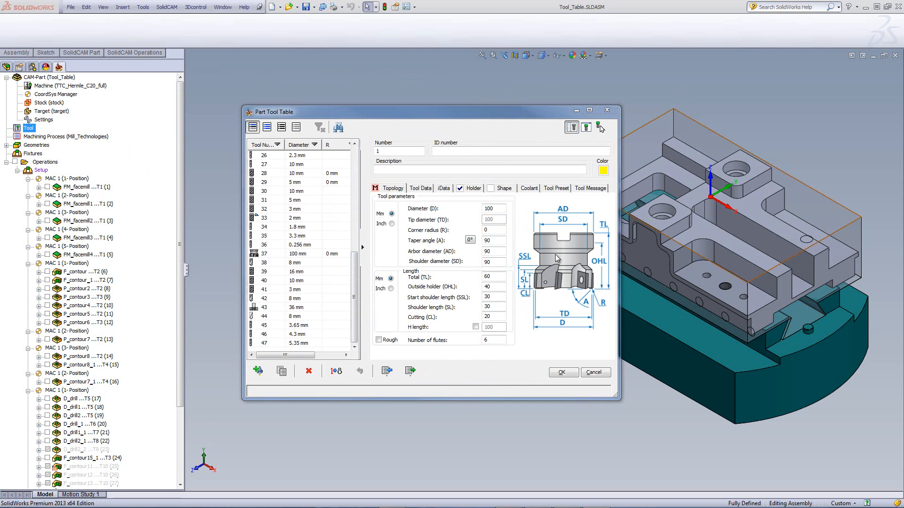
Export all tools of the part tool table to an XLS file named Tool_Table in the Metric folder.
{"action": "left_click", "coordinate": [409, 372]}
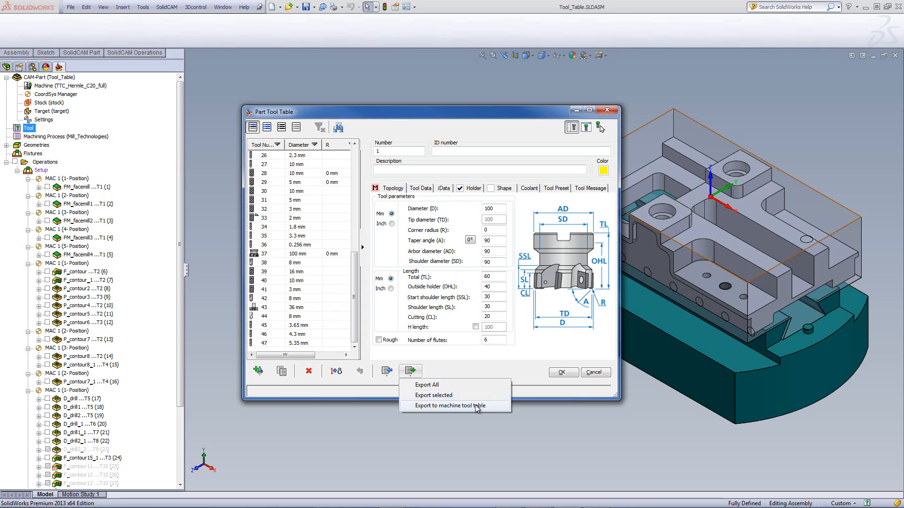
{"action": "left_click", "coordinate": [426, 385]}
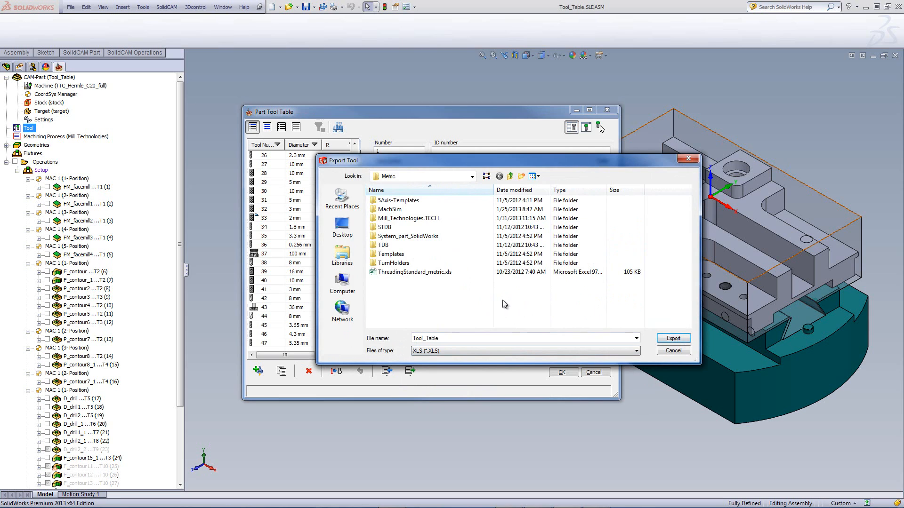
{"action": "left_click", "coordinate": [442, 352]}
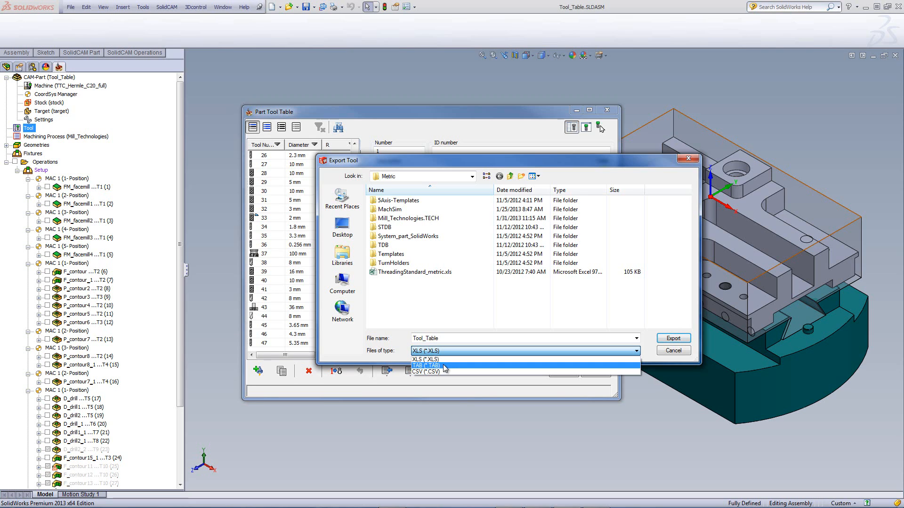
{"action": "left_click", "coordinate": [443, 359]}
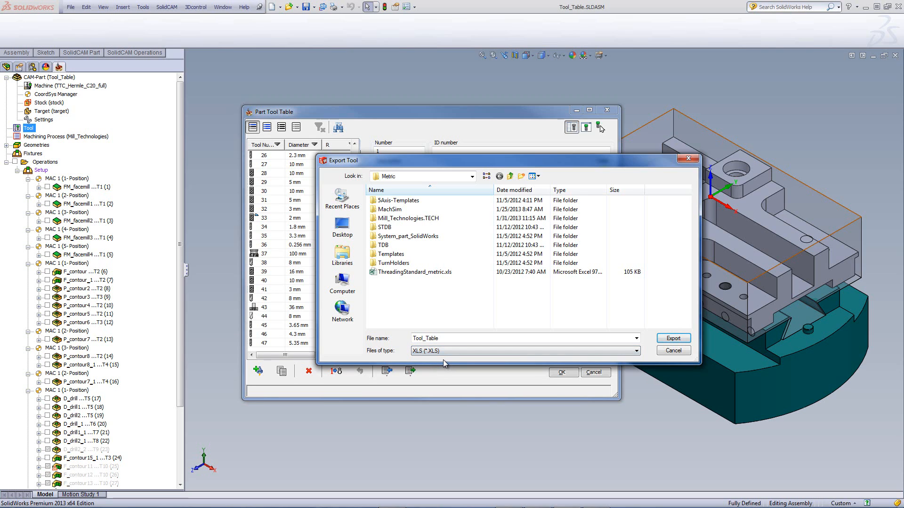
{"action": "left_click", "coordinate": [668, 340]}
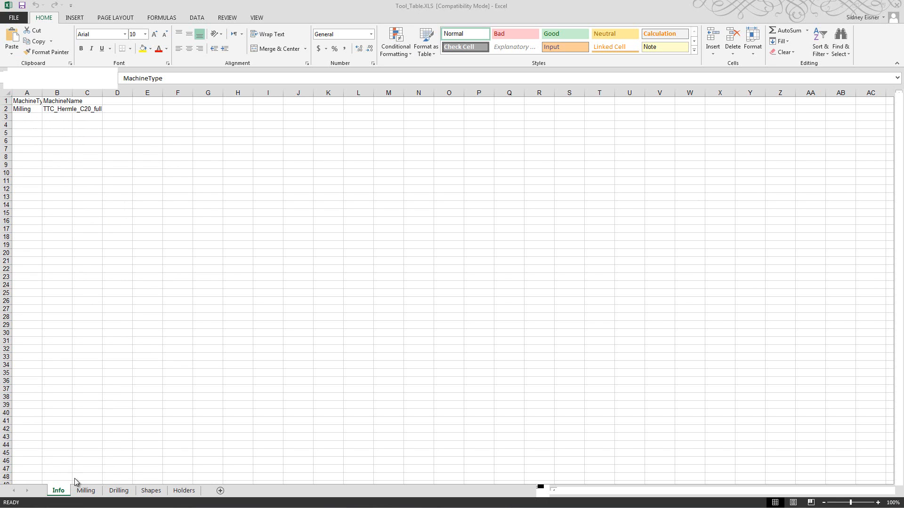
Examine the Milling and Drilling sheets of the exported Tool_Table workbook in Excel and close it.
{"action": "left_click", "coordinate": [85, 491]}
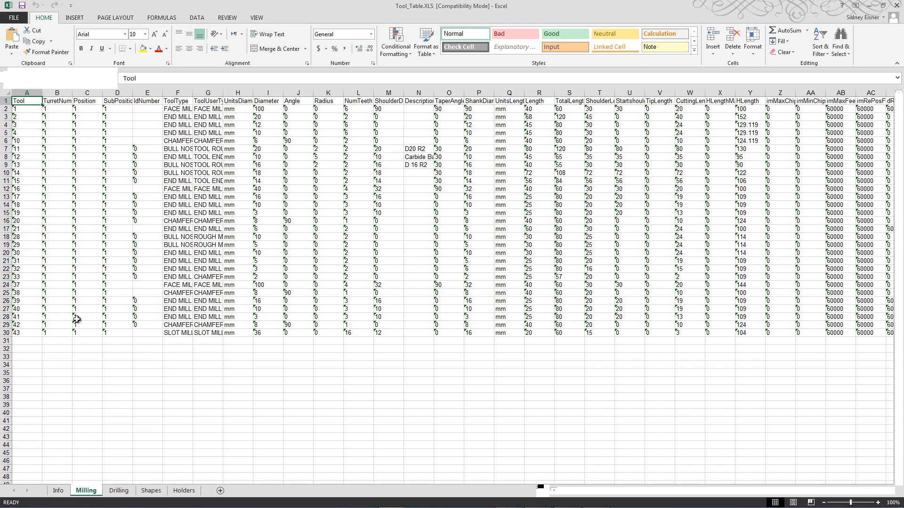
{"action": "left_click", "coordinate": [118, 490]}
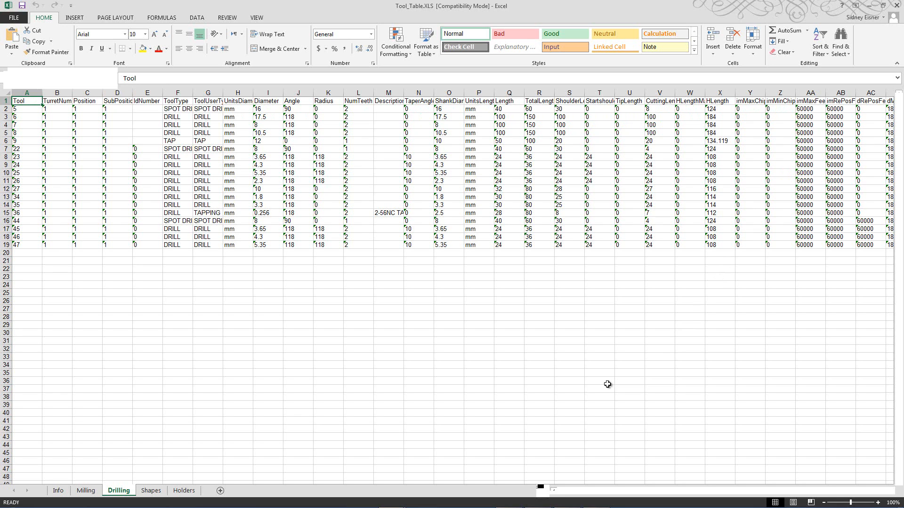
{"action": "left_click", "coordinate": [895, 6]}
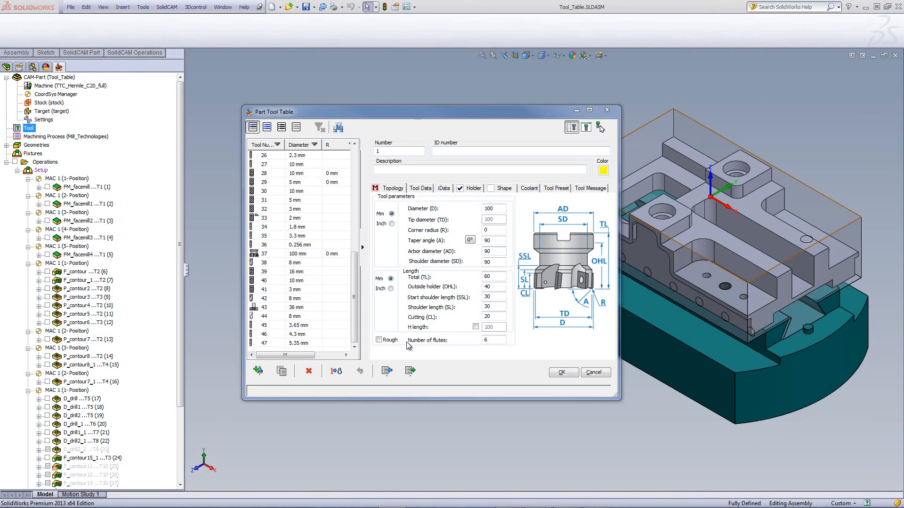
Start another import into the part tool table and set the library type to XLS (*.XLS).
{"action": "left_click", "coordinate": [387, 372]}
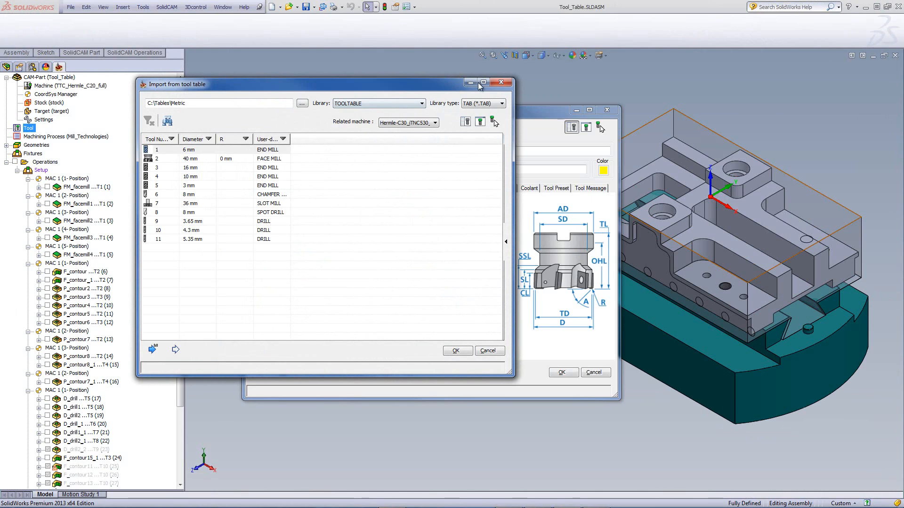
{"action": "left_click", "coordinate": [494, 104]}
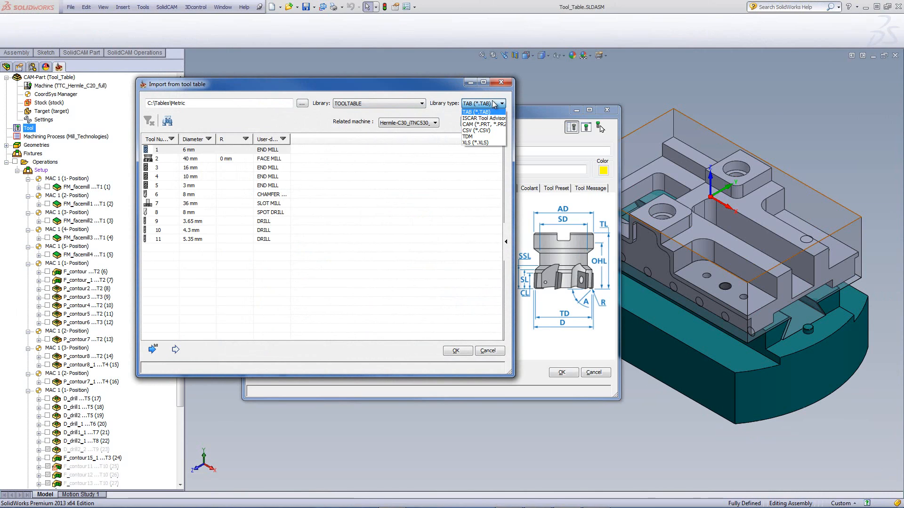
{"action": "left_click", "coordinate": [474, 143]}
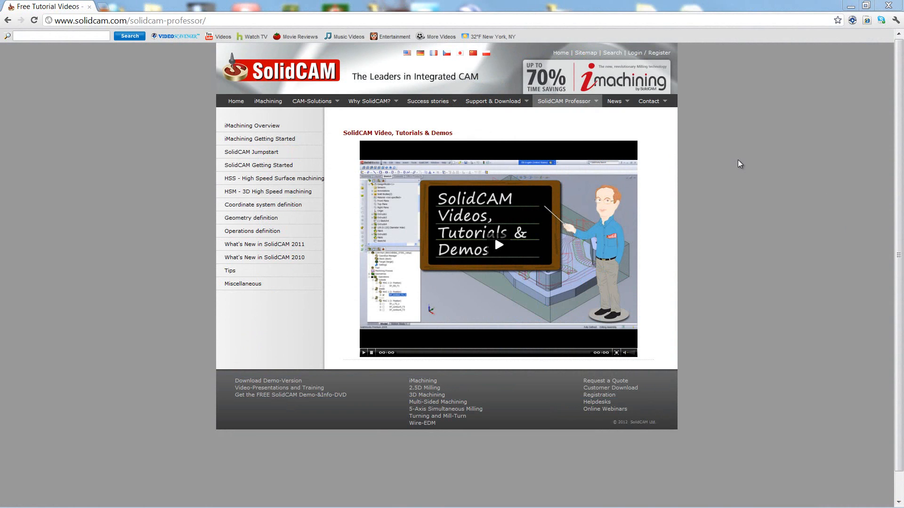
{"action": "mouse_move", "coordinate": [574, 106]}
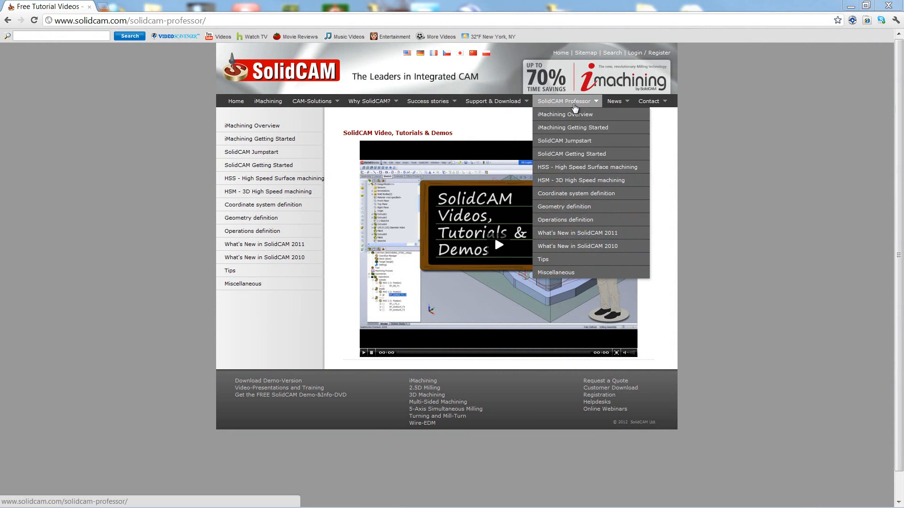